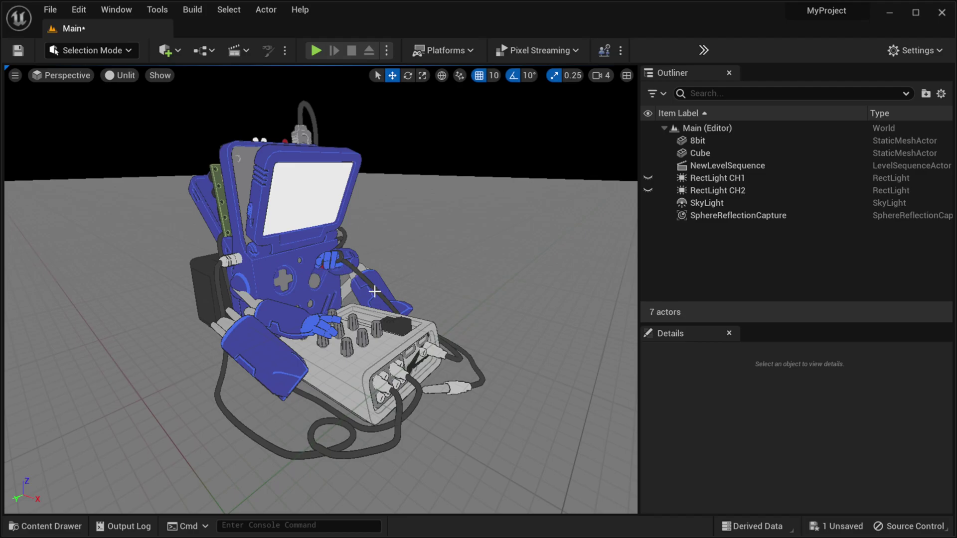
Switch the viewport view mode from Unlit to Lit, showing the nearly dark scene
click(126, 76)
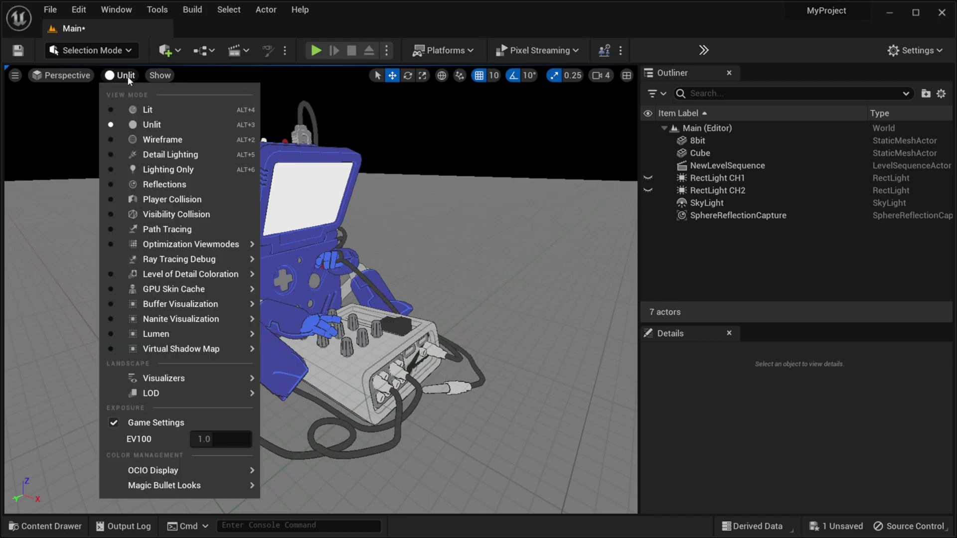
click(146, 111)
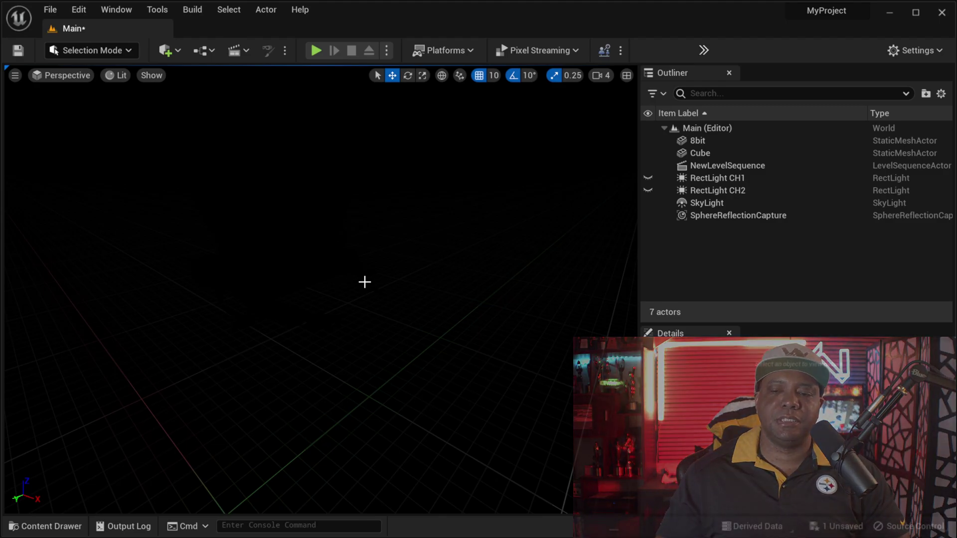
Select the Cube ground plane and return the viewport to Unlit mode
click(696, 153)
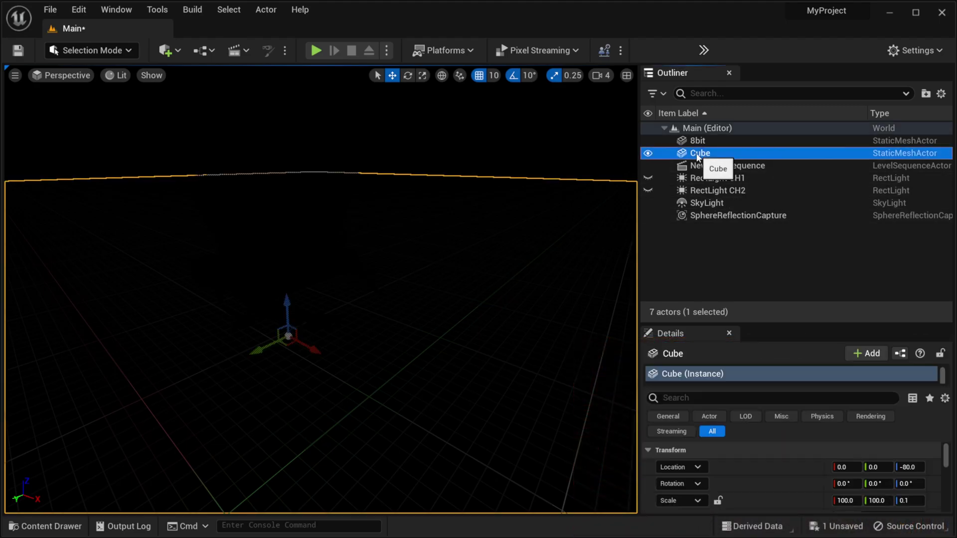
click(117, 75)
click(143, 125)
click(459, 164)
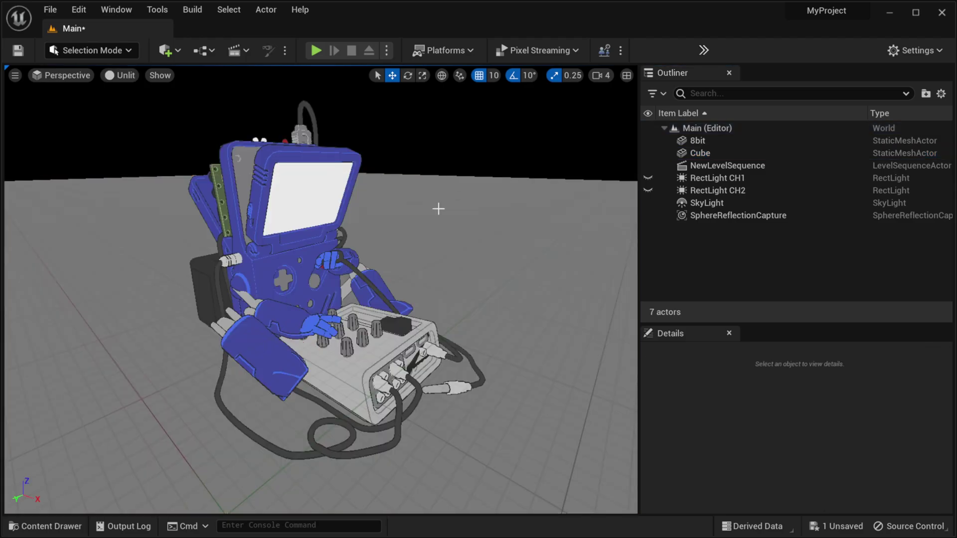
click(441, 206)
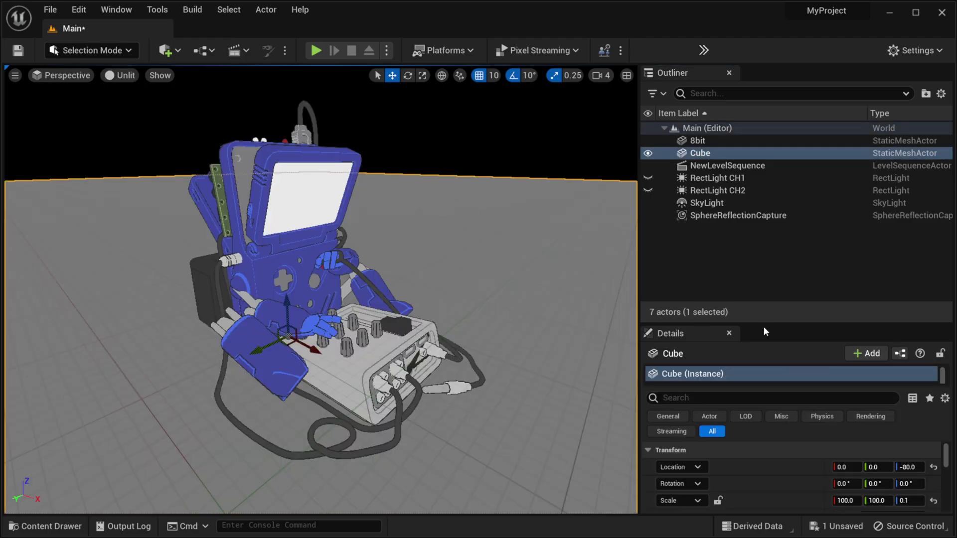
Filter the Cube's Details for channels and put it on lighting channel 2 only, clearing channel 0
drag(763, 327, 748, 241)
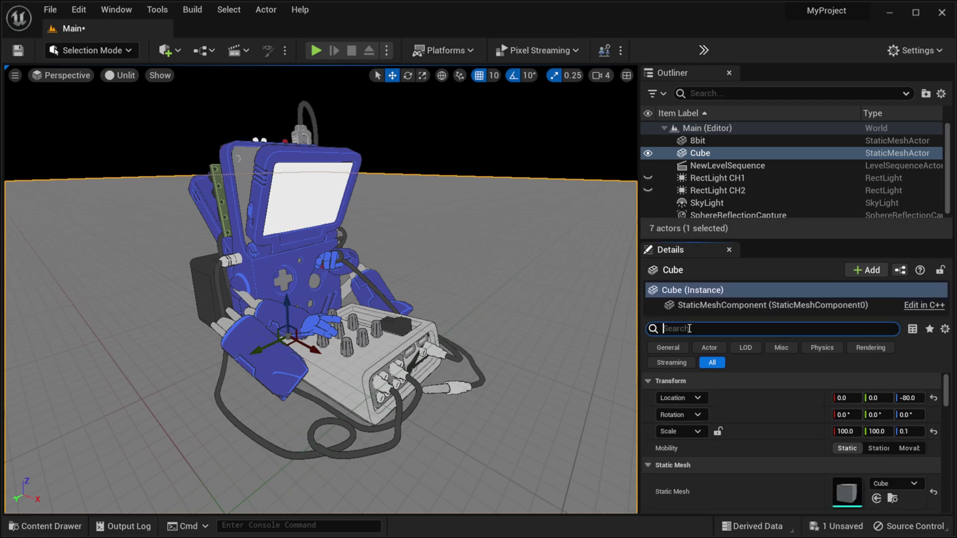
text(l)
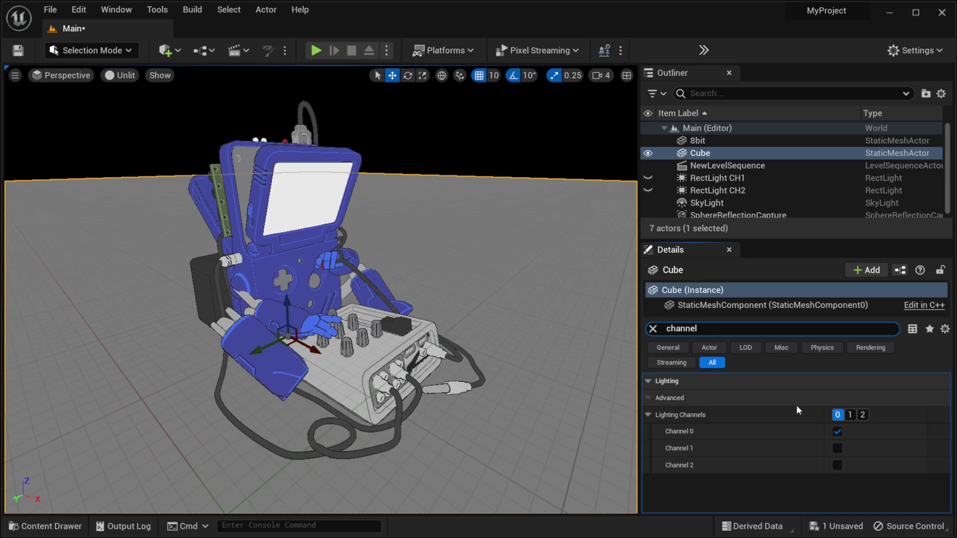
click(838, 466)
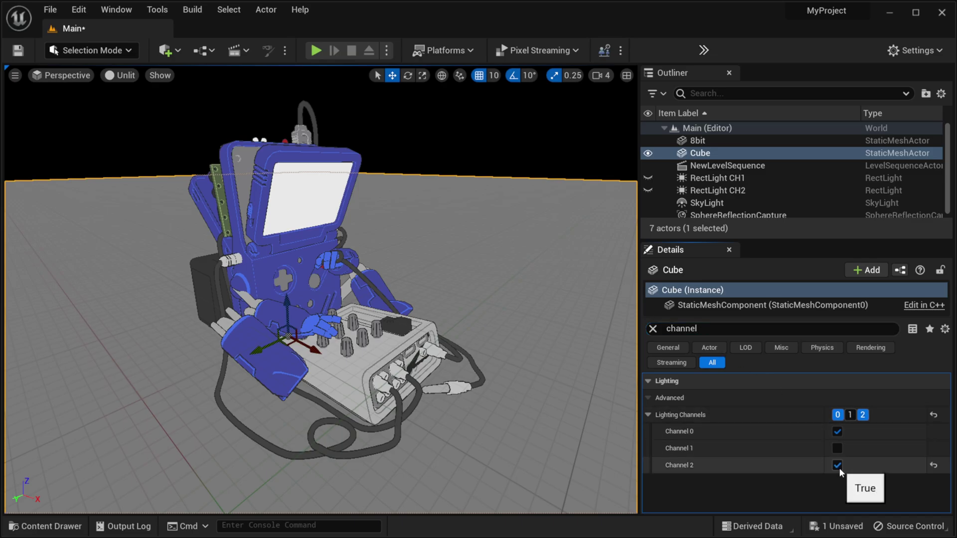
click(838, 431)
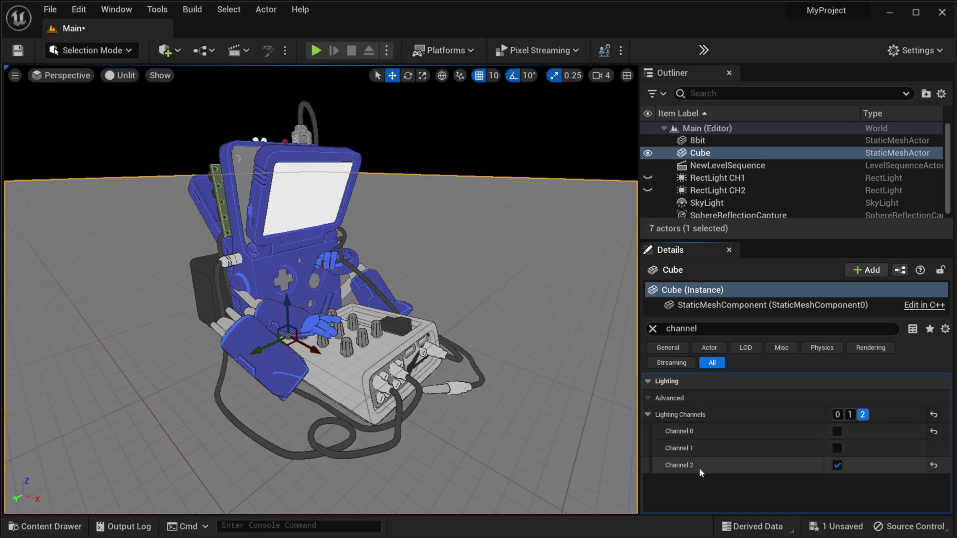
Switch the viewport to Lit and select RectLight CH1
click(114, 77)
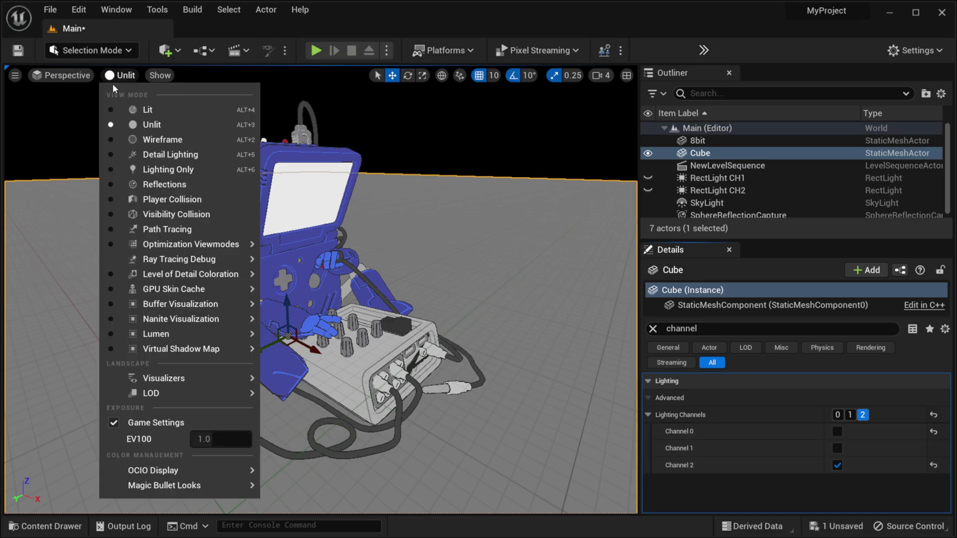
click(146, 109)
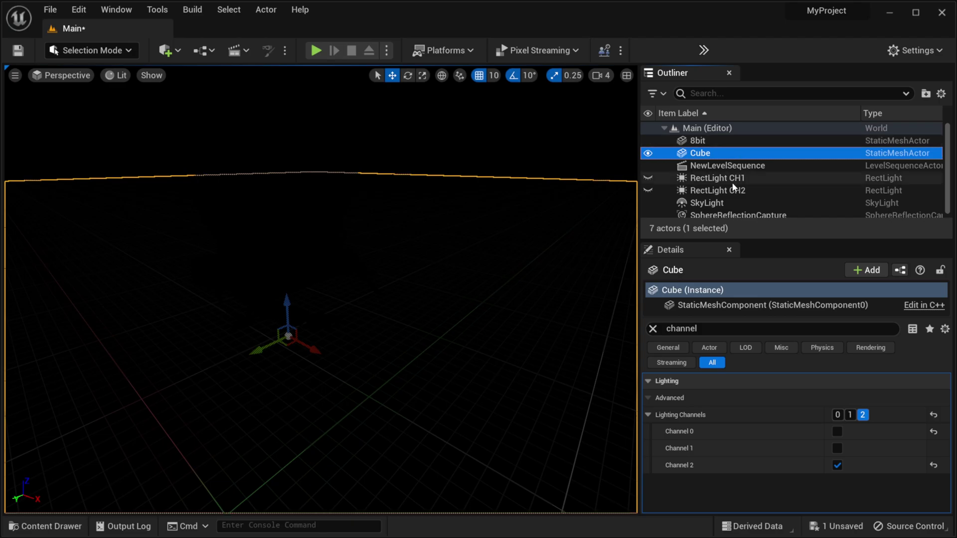
click(713, 179)
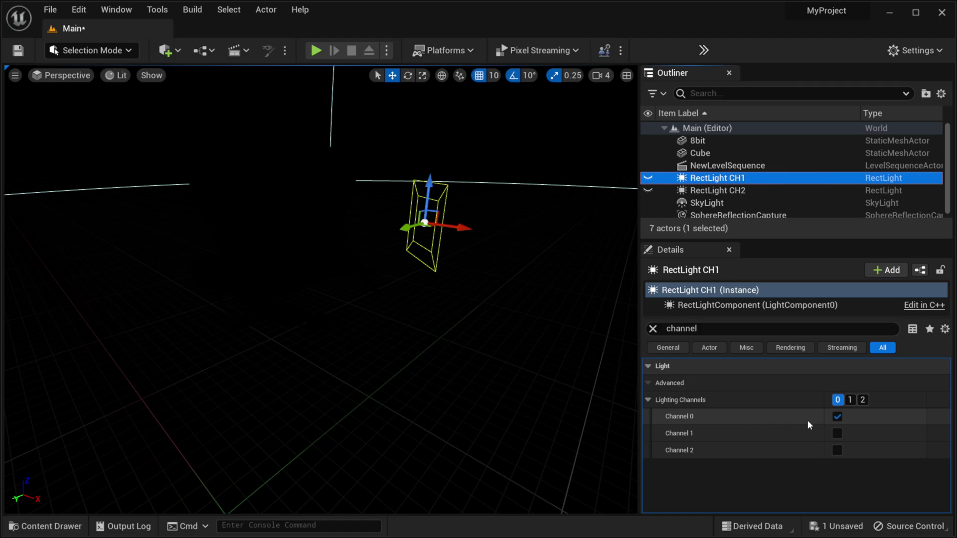
Move RectLight CH1 from lighting channel 0 to 2, make it visible, and inspect the 8bit robot's channels
click(837, 418)
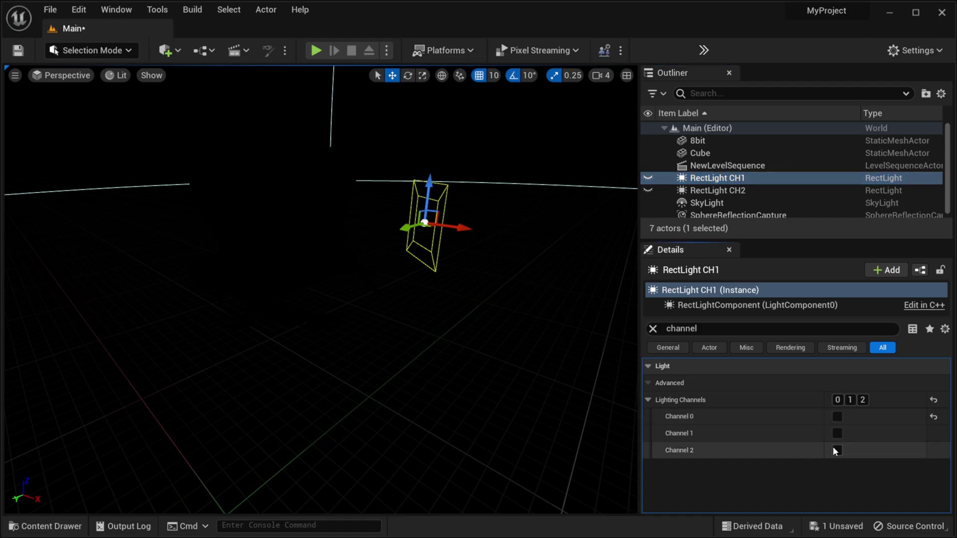
click(837, 450)
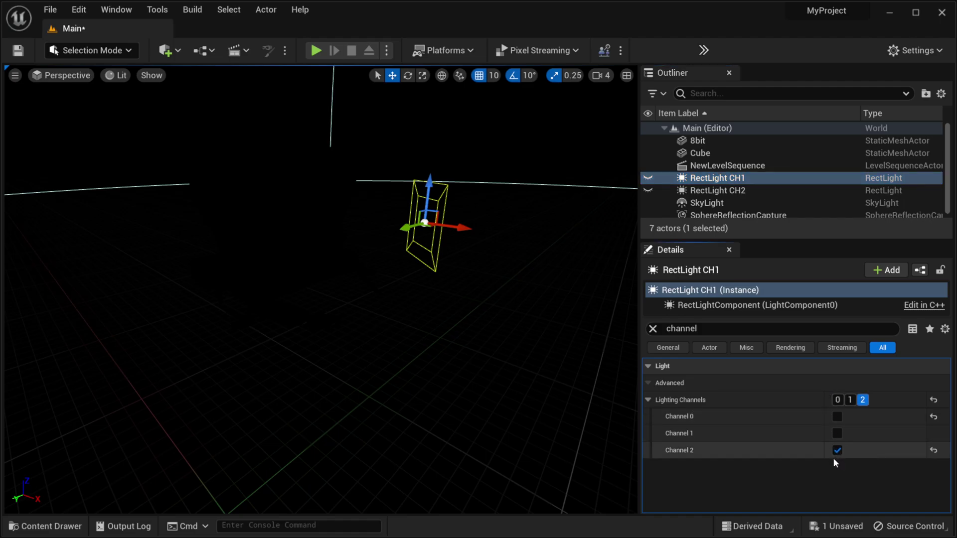
click(648, 179)
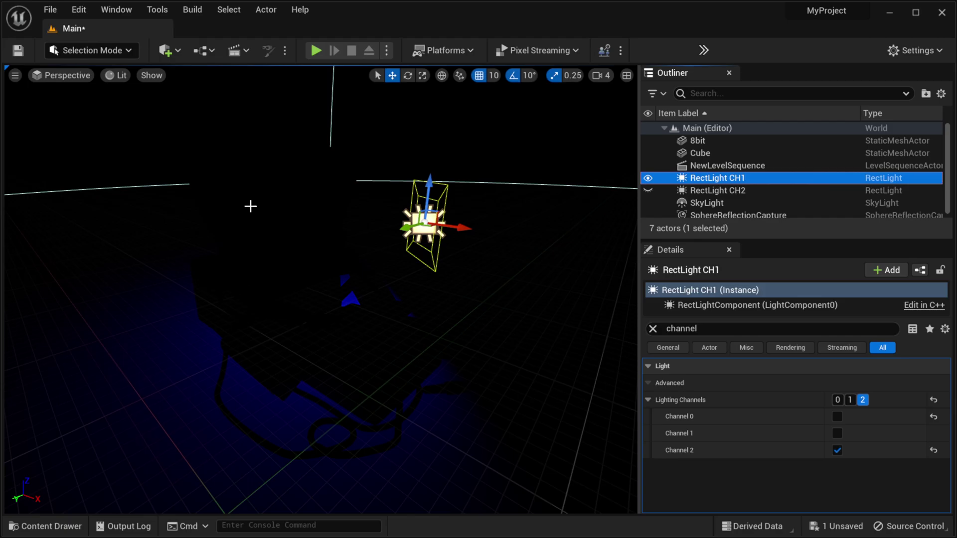
click(273, 197)
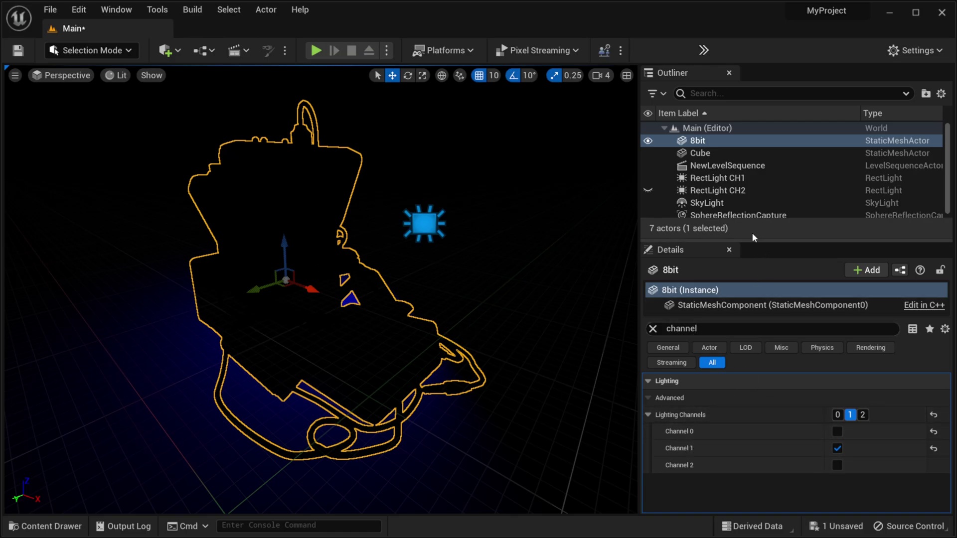
Move RectLight CH1 from lighting channel 2 to channel 1
click(713, 178)
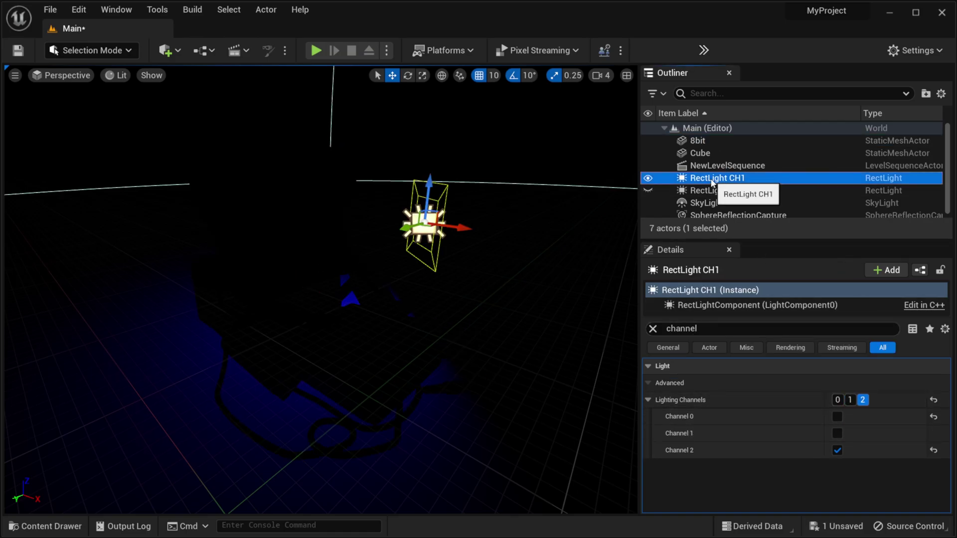
click(838, 450)
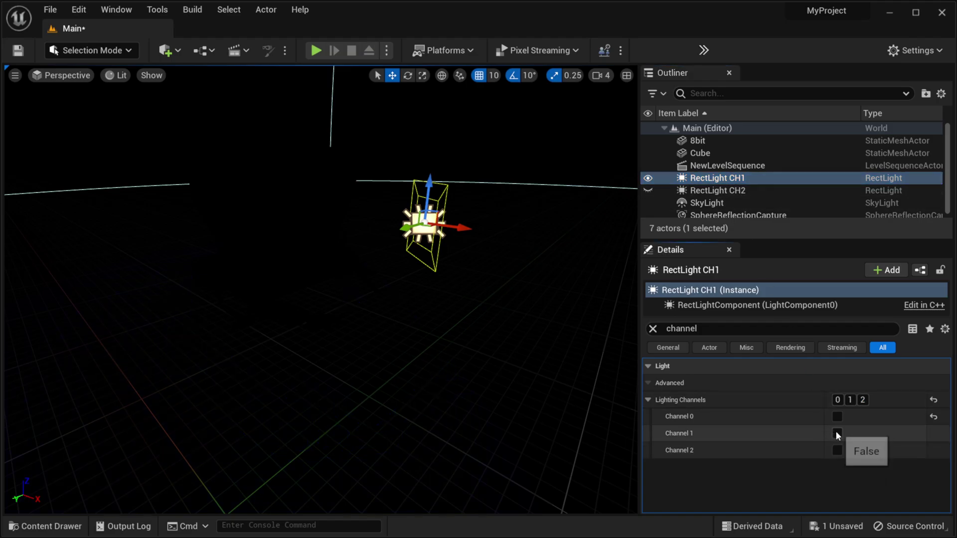
click(837, 433)
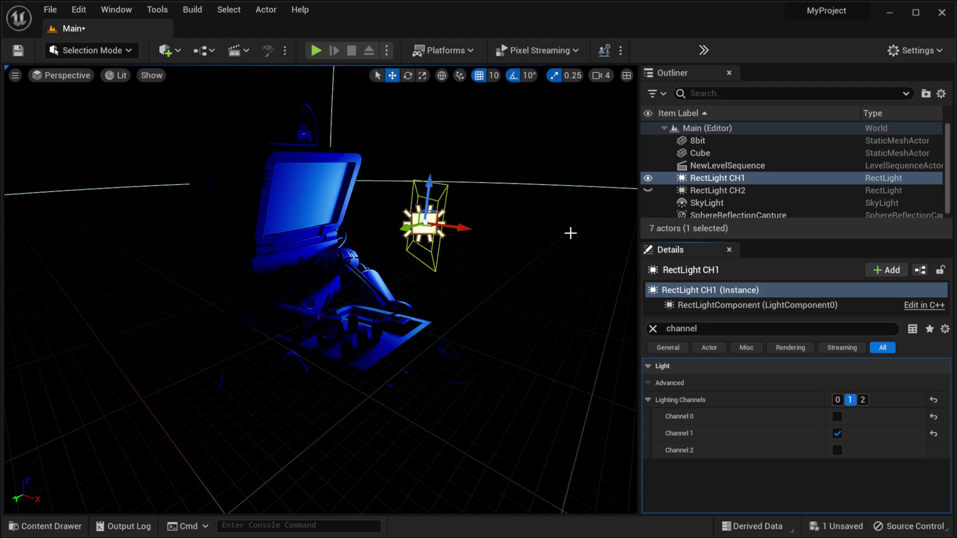
Switch the Cube ground plane from lighting channel 2 to channel 1
click(700, 153)
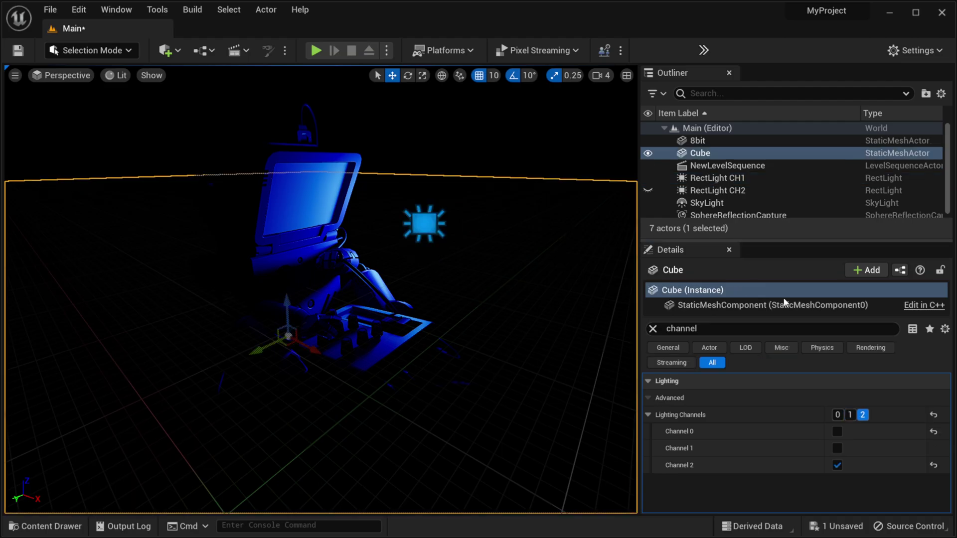
click(838, 465)
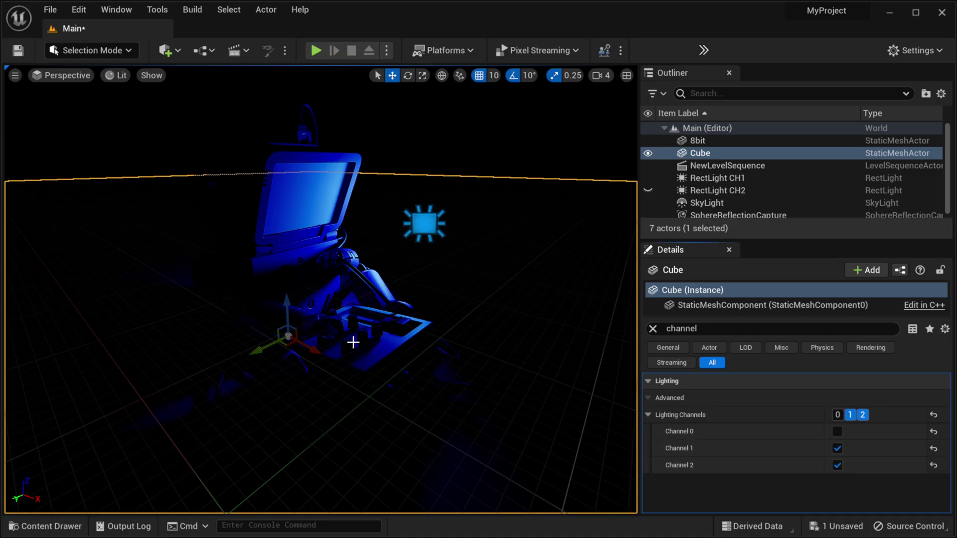
click(838, 465)
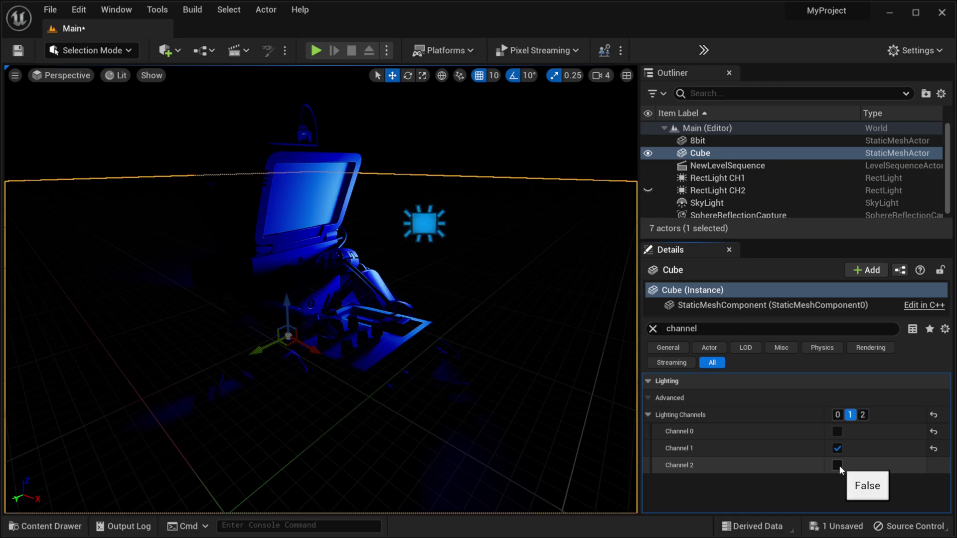
Reset RectLight CH2's channels, make it visible, and set it to lighting channel 1 only via a 'channel' filter
click(710, 192)
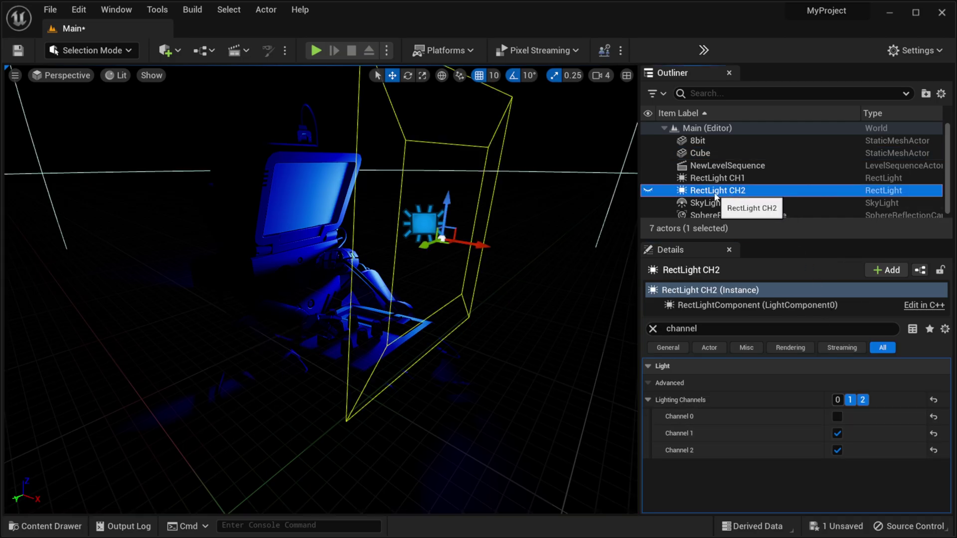
click(933, 400)
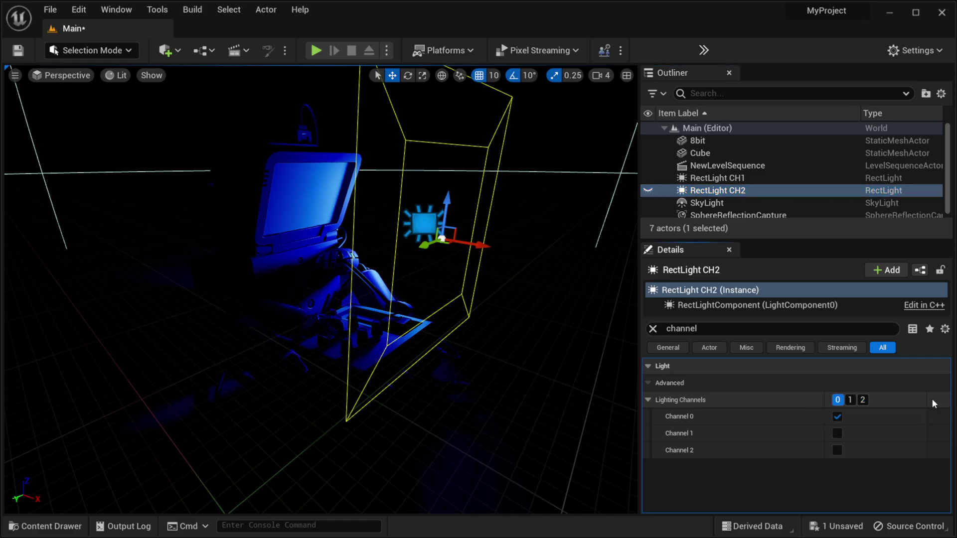
click(647, 192)
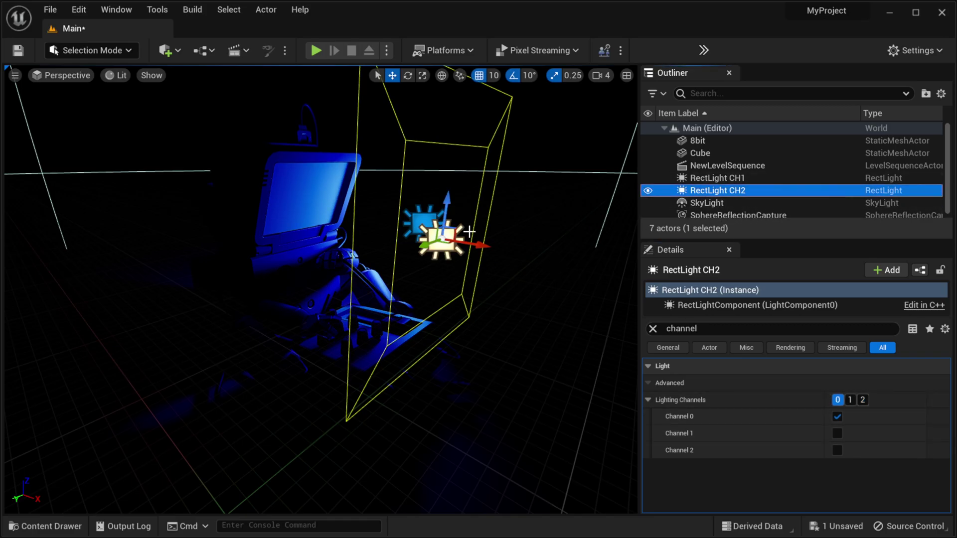
click(653, 330)
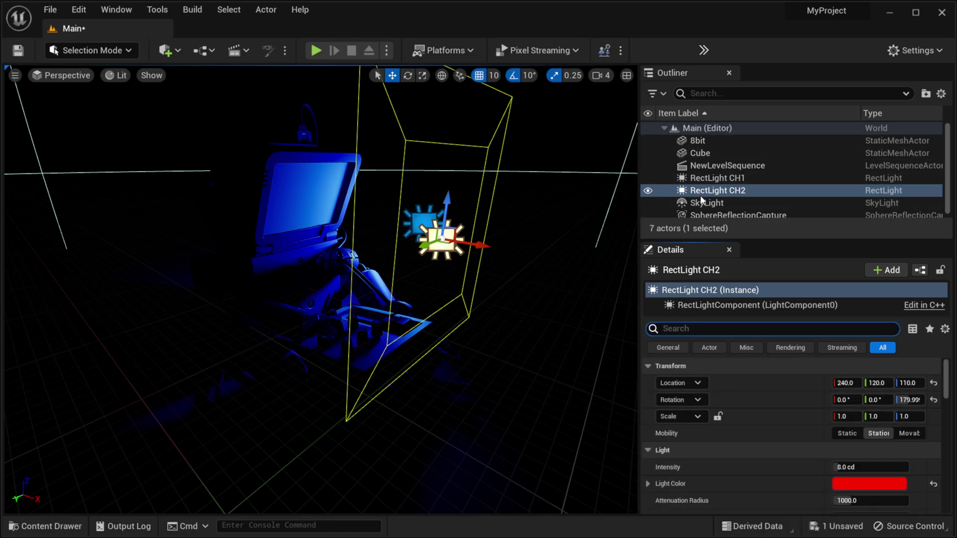
text(channel)
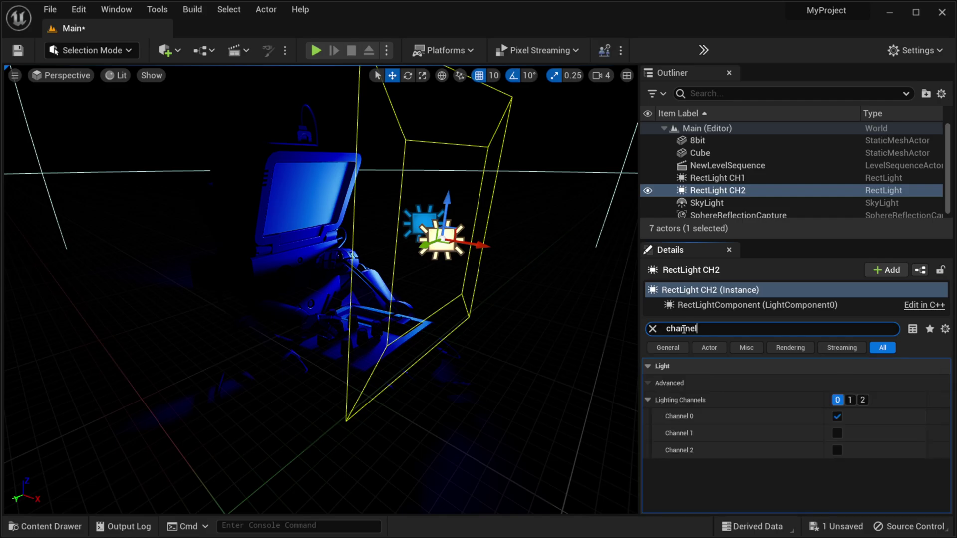
click(837, 417)
click(838, 434)
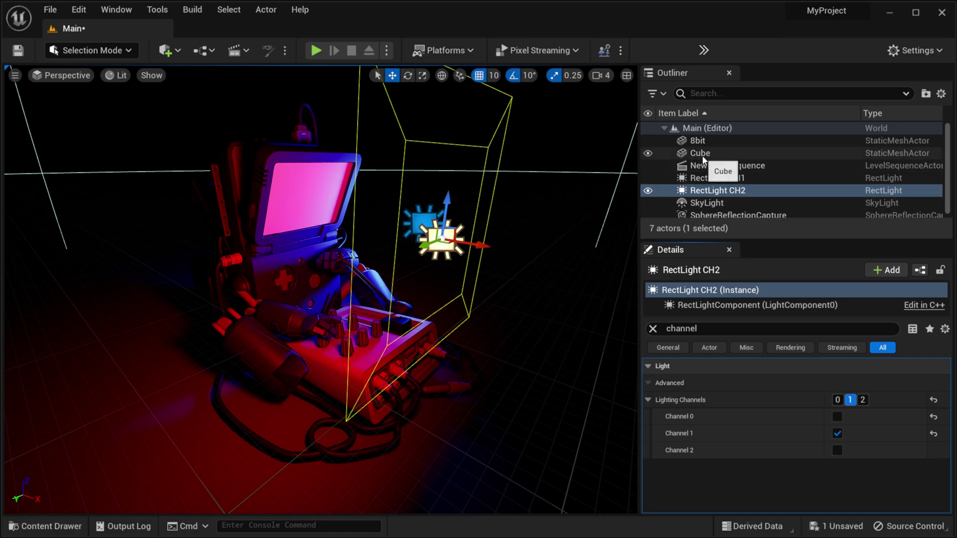
Check the 8bit robot's channels, then move the Cube from lighting channel 1 to channel 2
click(696, 143)
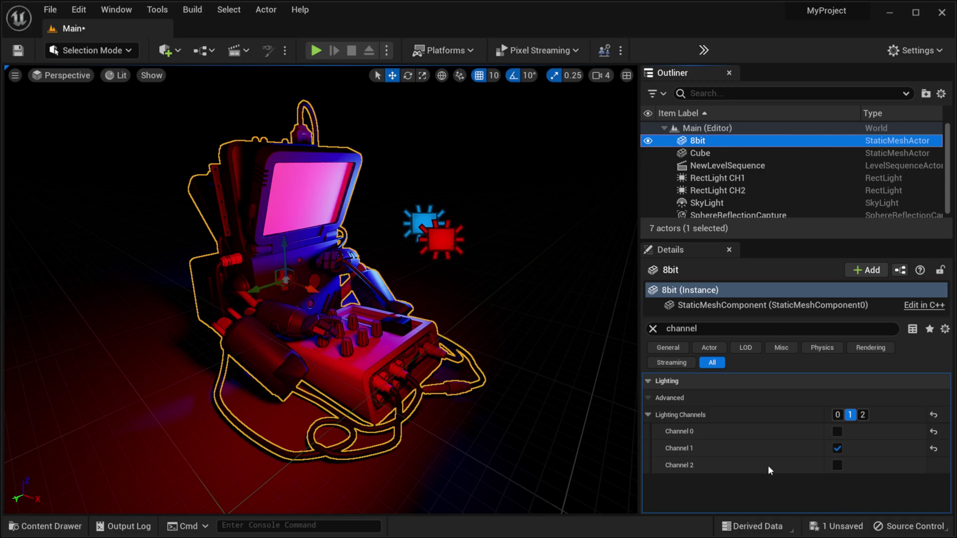
click(199, 441)
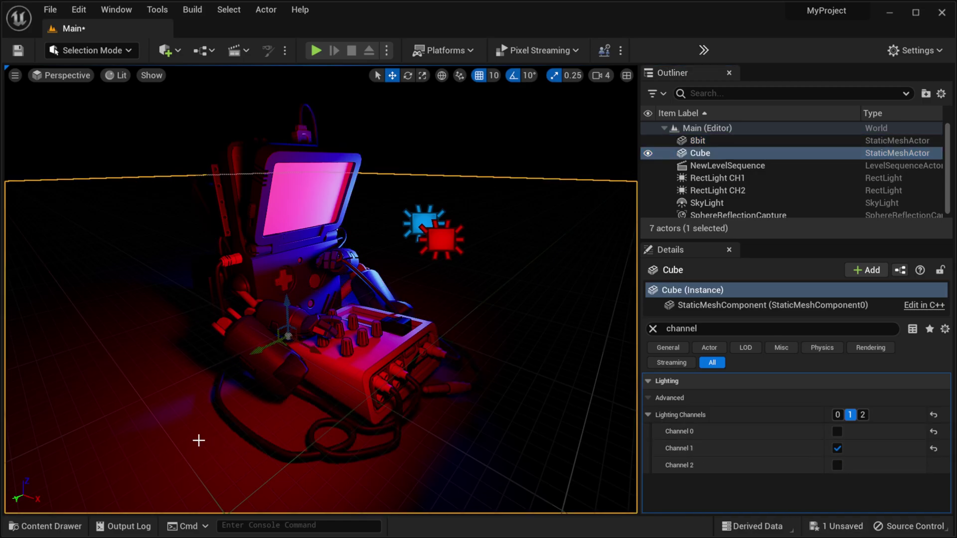
click(837, 448)
click(838, 465)
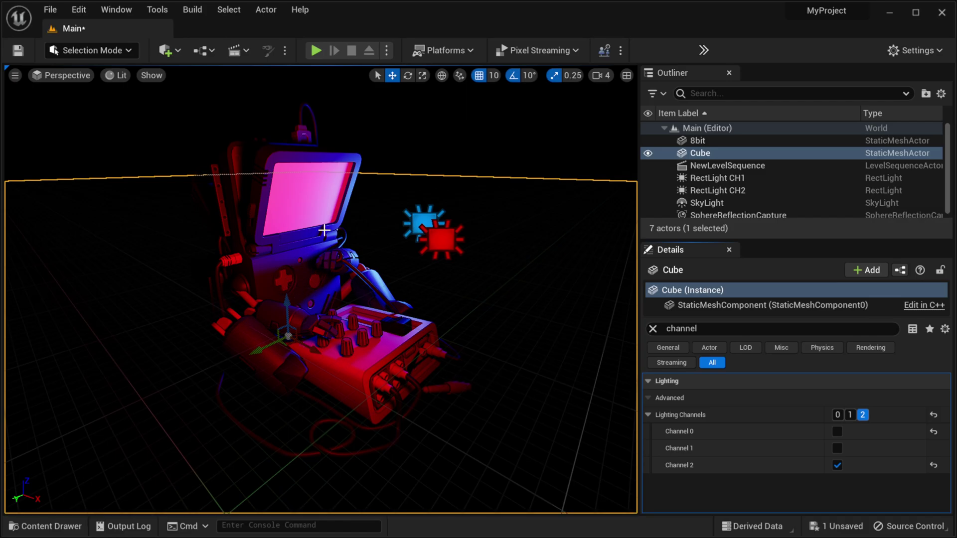
Compare the lighting channel settings of RectLight CH1 and RectLight CH2
click(722, 178)
click(726, 190)
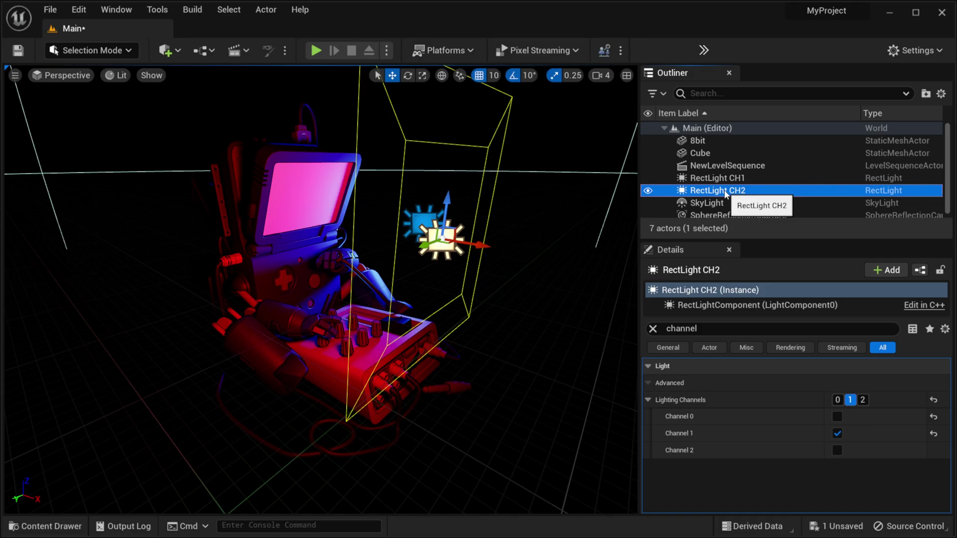
click(718, 178)
click(726, 191)
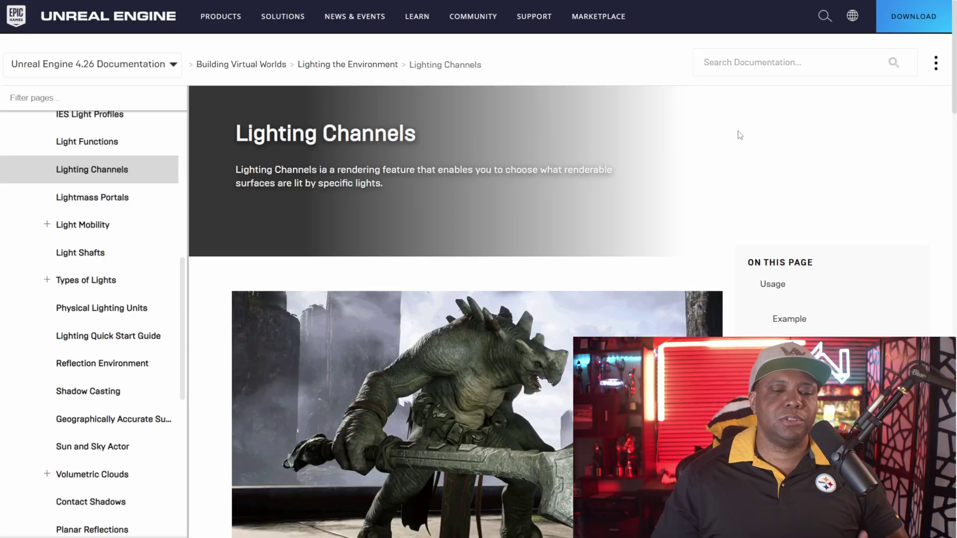
Scroll through the Lighting Channels documentation's Usage and Example sections down to Limitations
scroll(700, 161, down, 10)
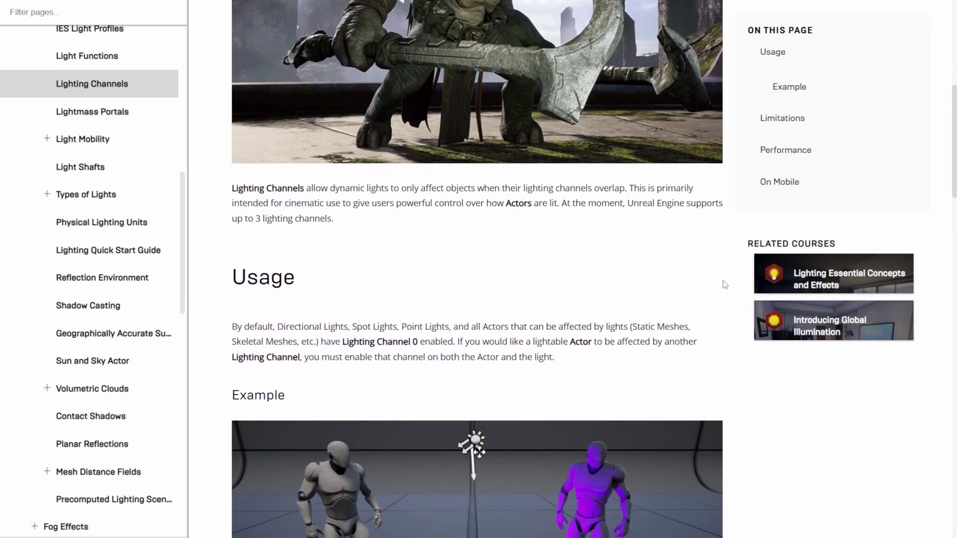
scroll(517, 279, down, 2)
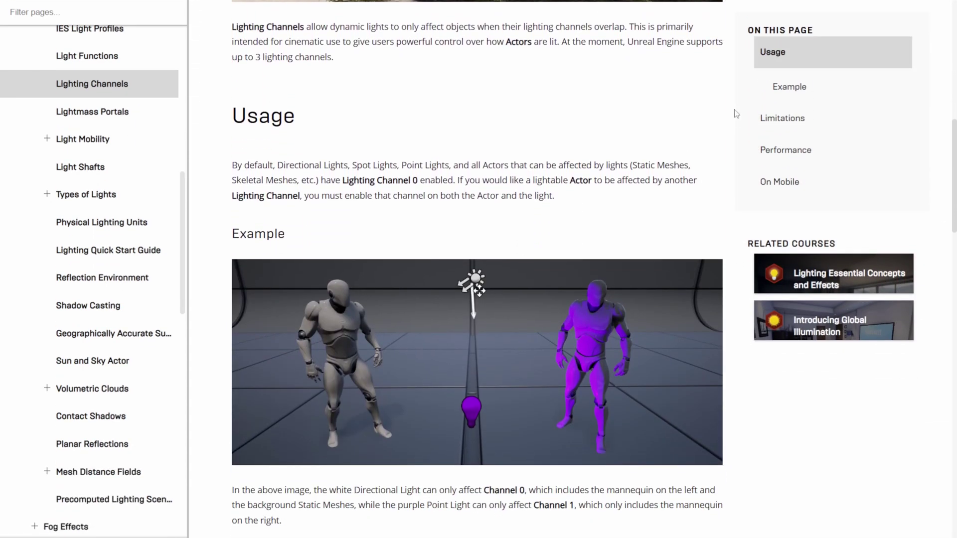
scroll(631, 190, down, 7)
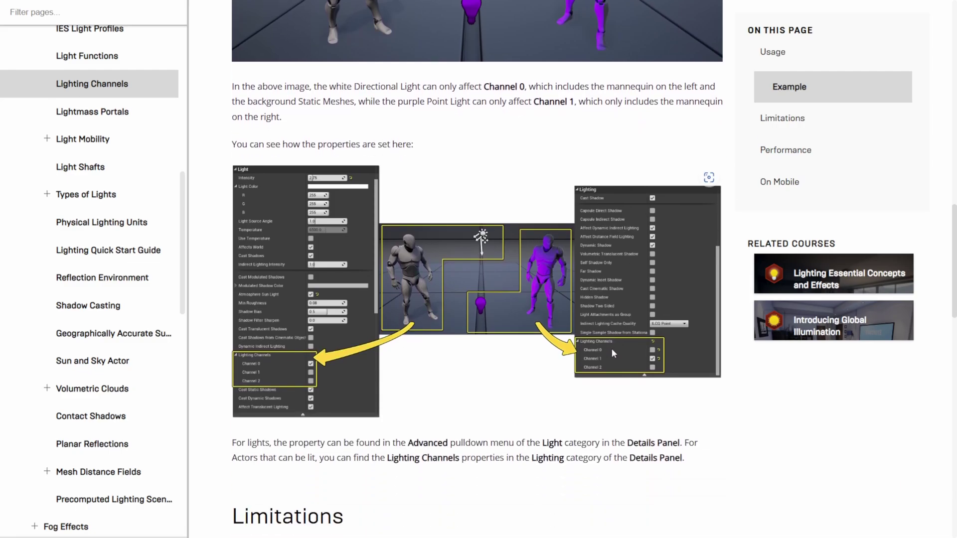
scroll(612, 352, down, 5)
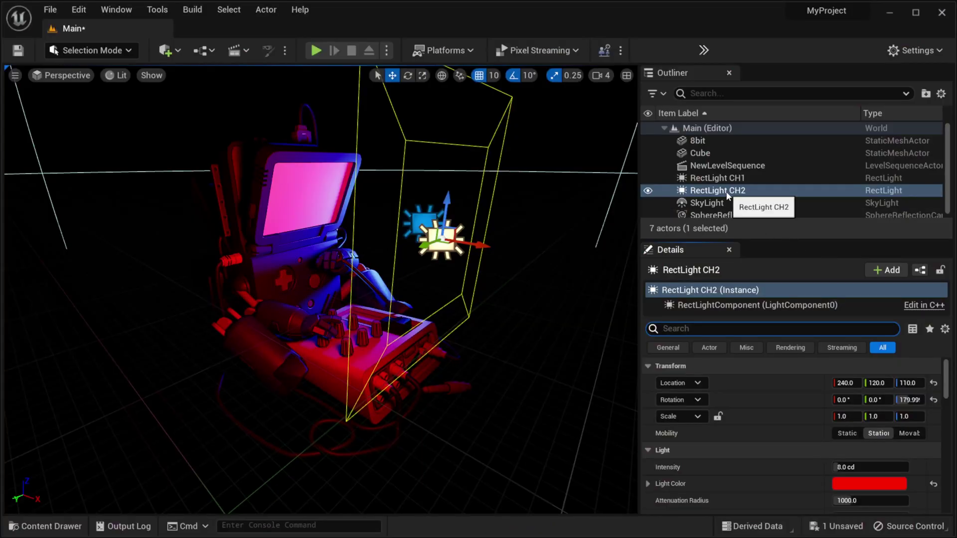
Enlarge Details and cycle RectLight CH2's mobility through Movable and Static, ending on Stationary
click(761, 241)
drag(761, 242, 761, 196)
mouse_move(668, 396)
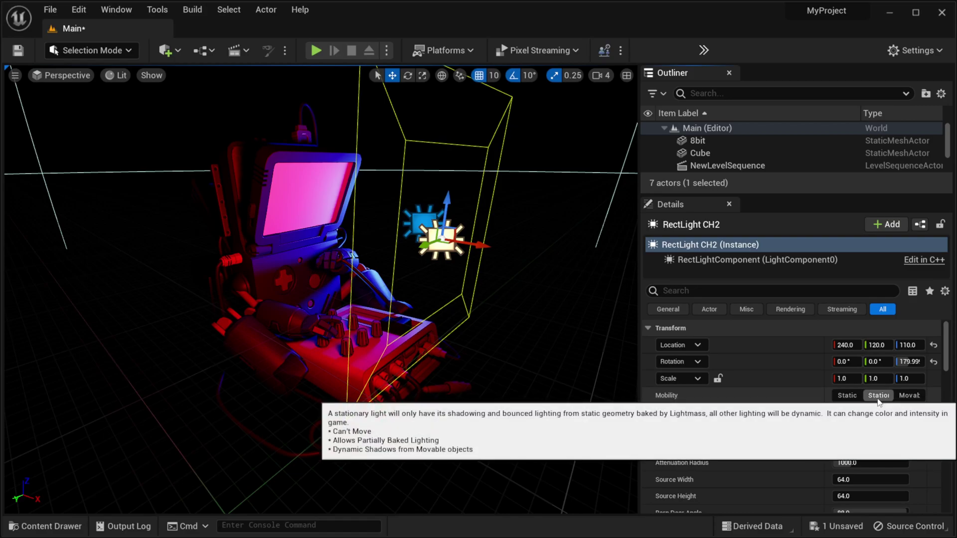
click(910, 396)
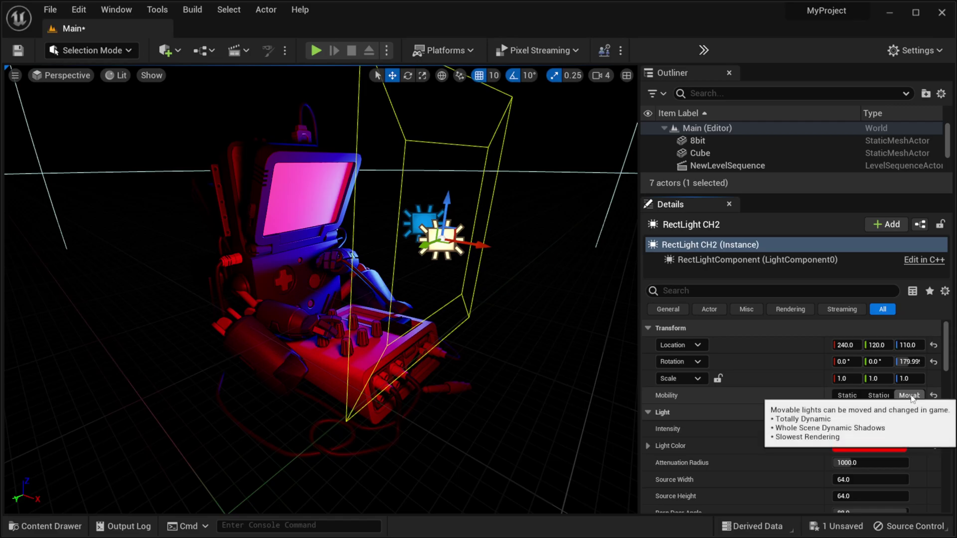
click(854, 397)
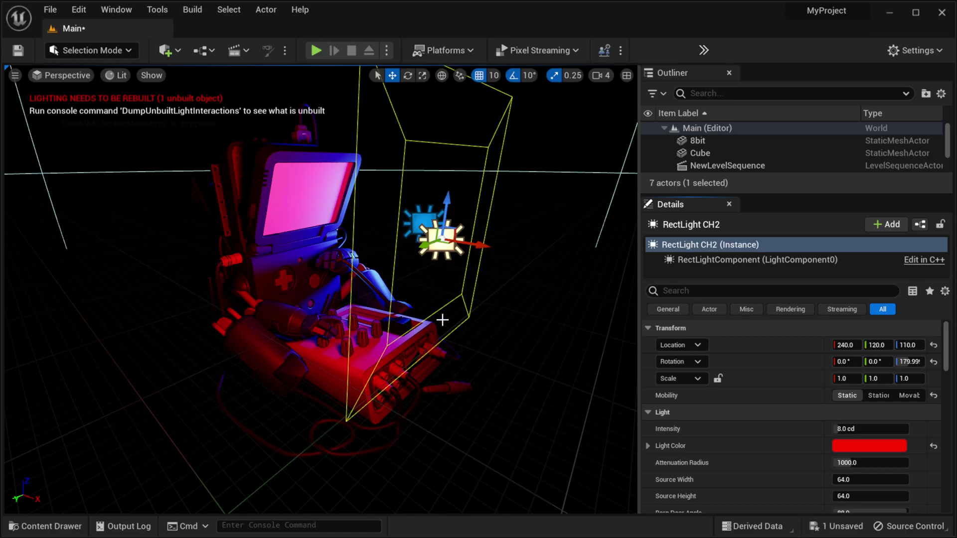
click(907, 396)
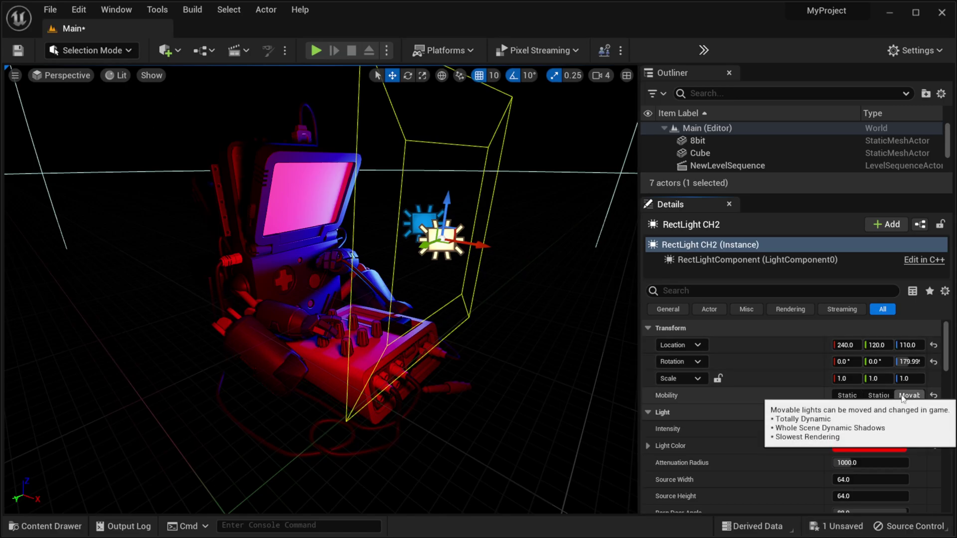
click(846, 396)
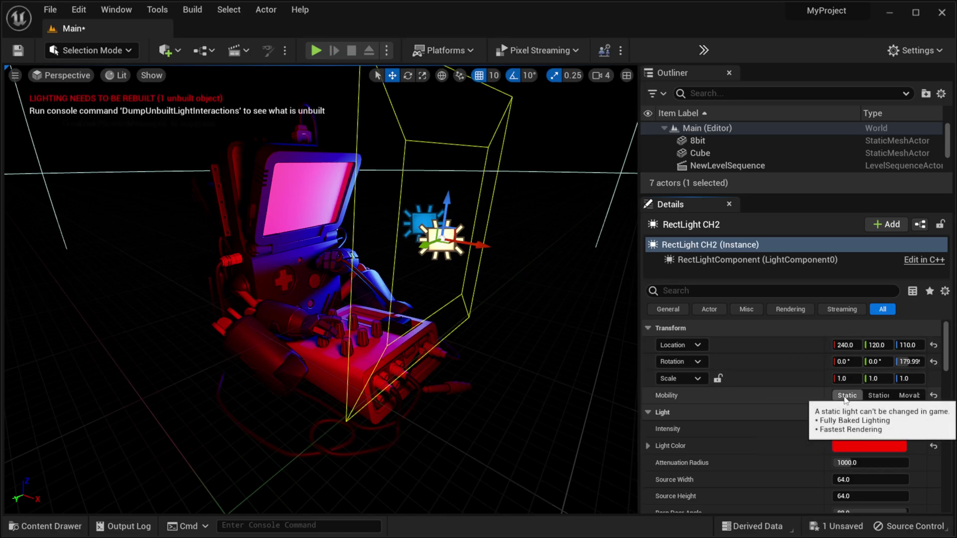
click(879, 396)
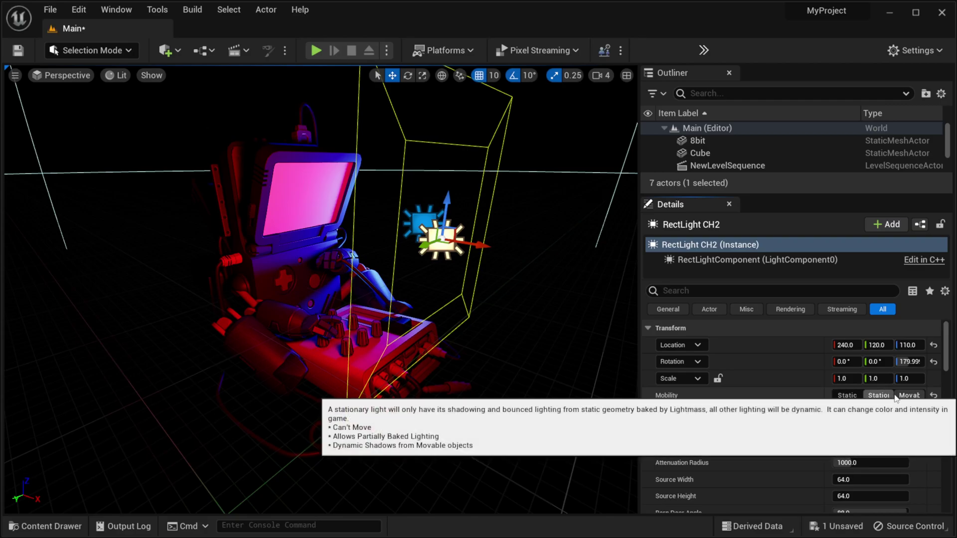